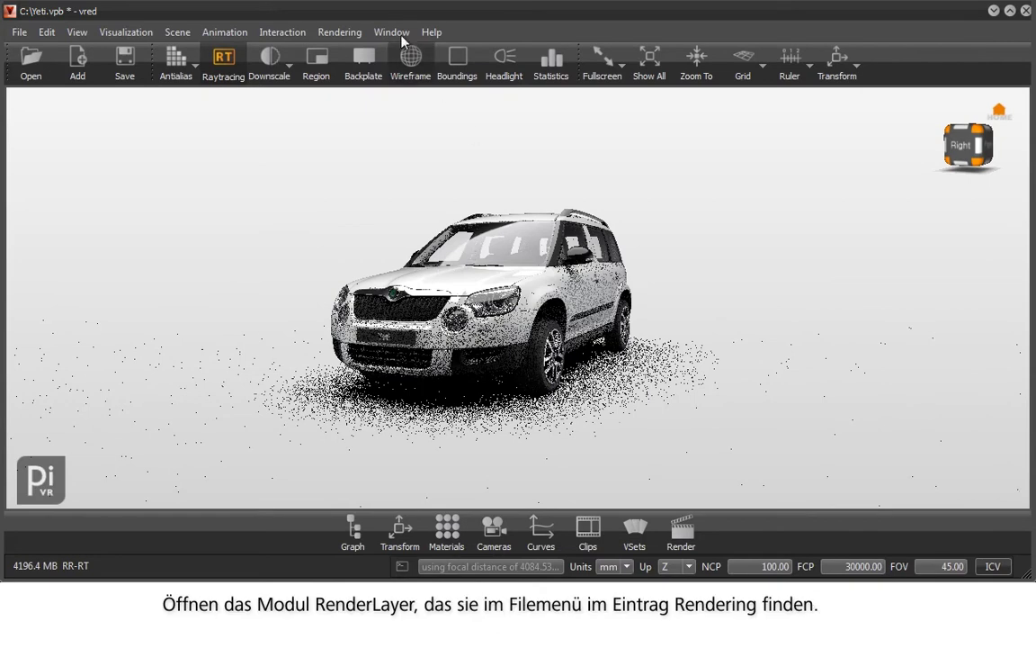
# Open the RenderLayer module and create a new layer named Car
pyautogui.click(339, 32)
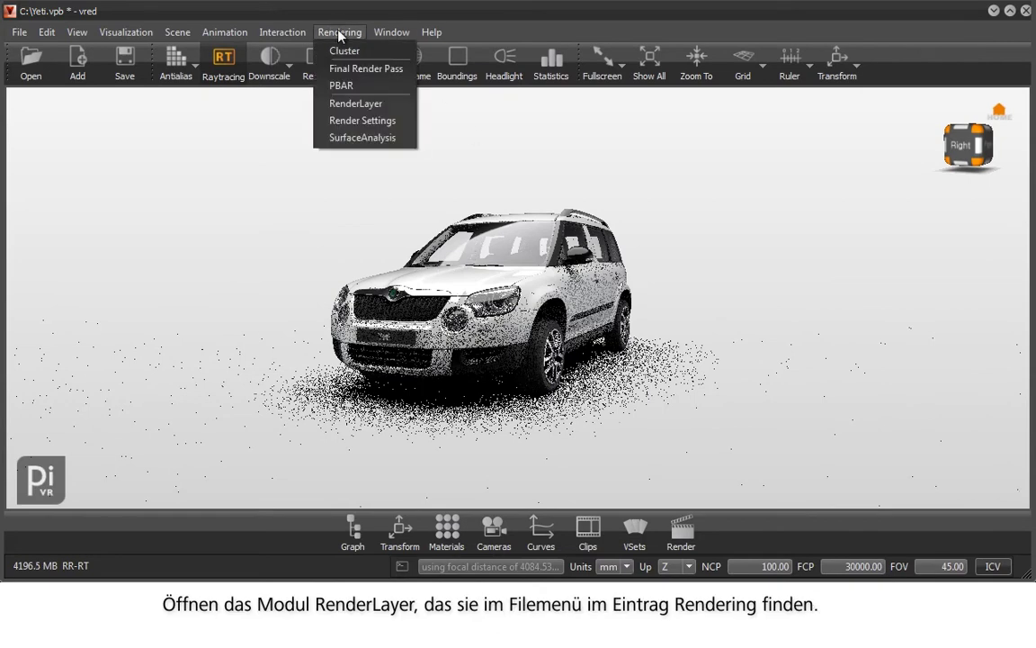
pyautogui.click(346, 103)
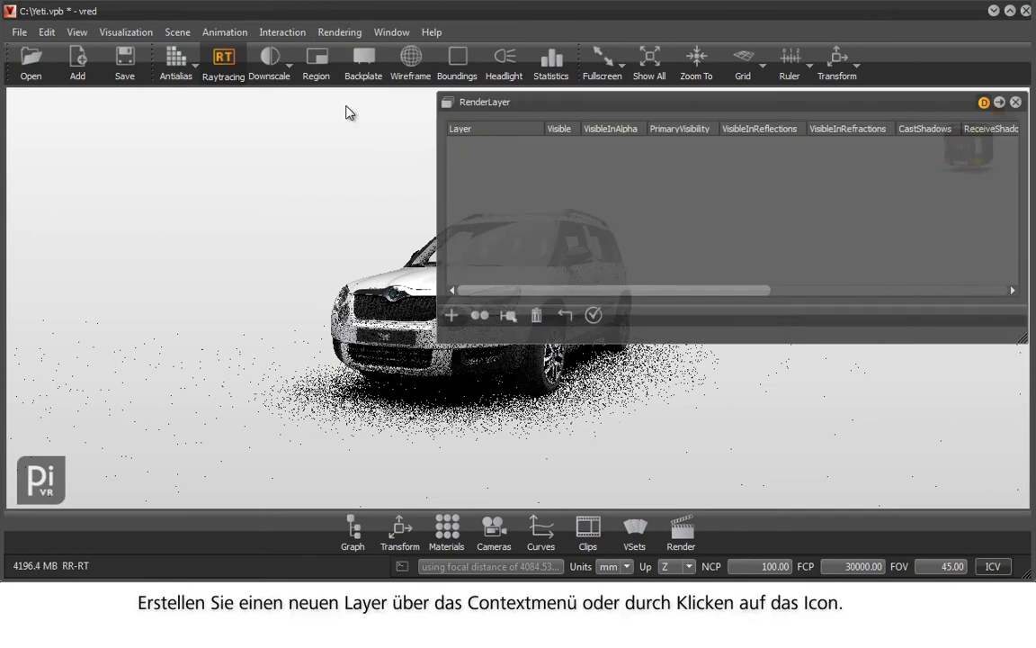
pyautogui.rightClick(487, 178)
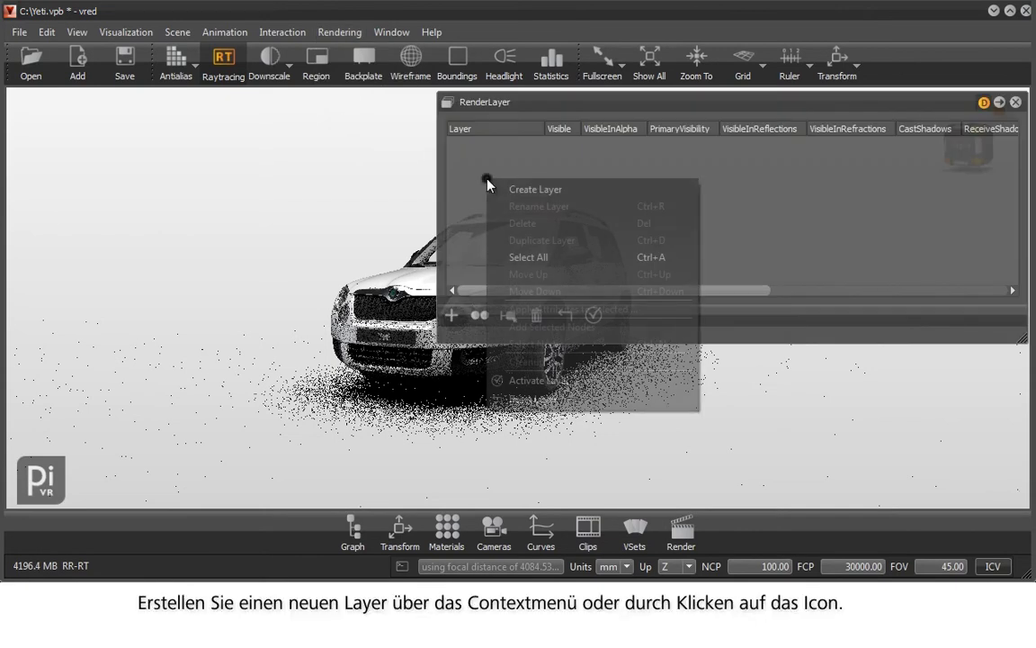
pyautogui.click(531, 188)
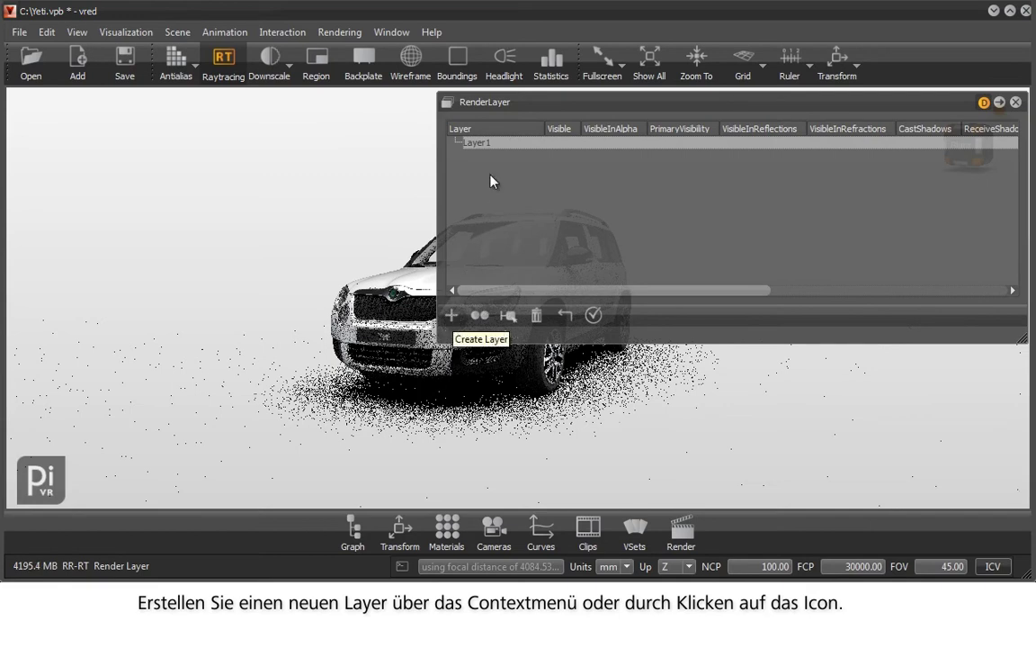
pyautogui.doubleClick(482, 144)
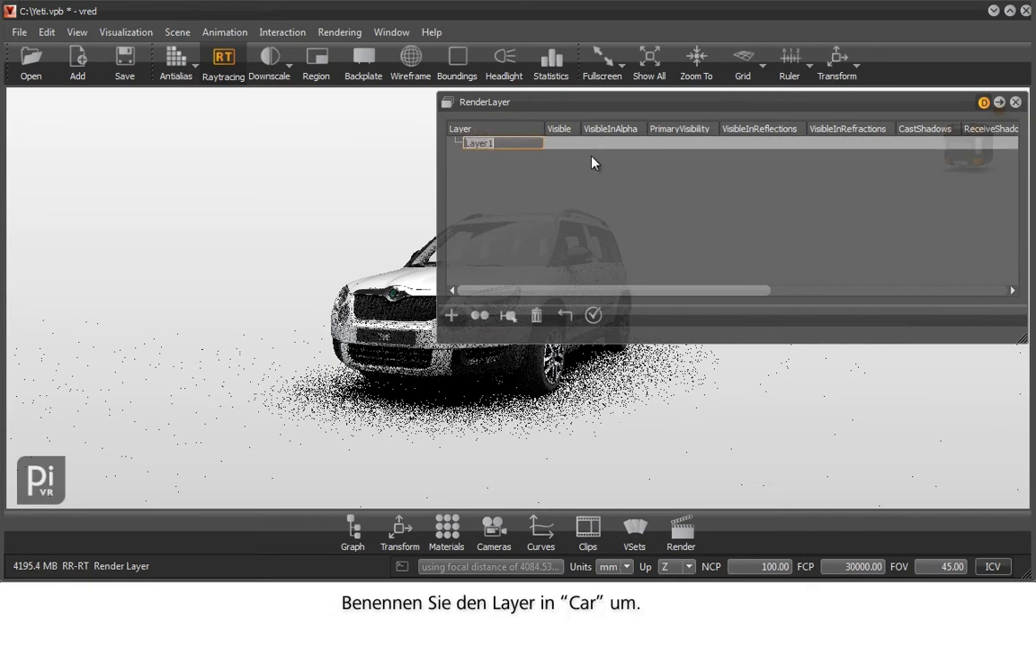
pyautogui.write('Car')
pyautogui.press('Return')
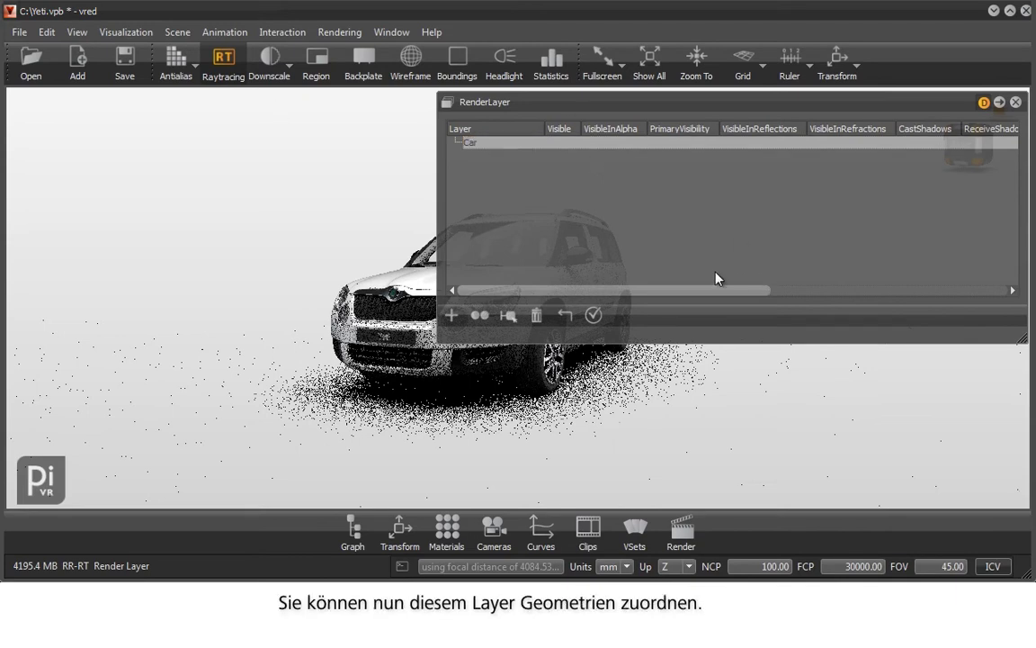
# Assign the Yeti group from the scenegraph to the Car layer and create a second render layer named Wheels
pyautogui.click(354, 537)
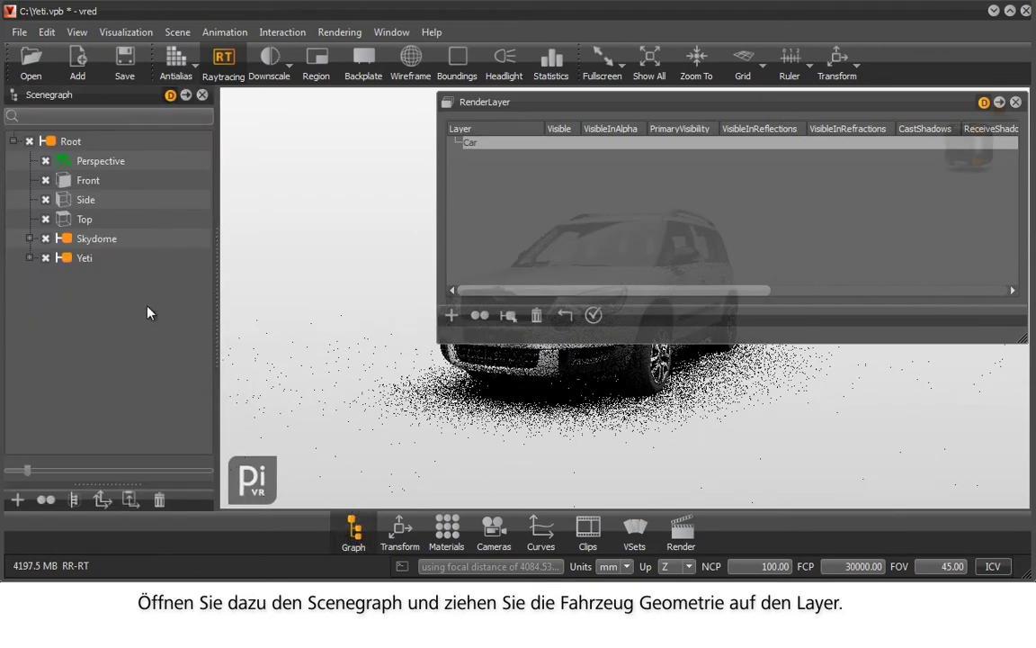
pyautogui.moveTo(81, 257); pyautogui.dragTo(487, 151)
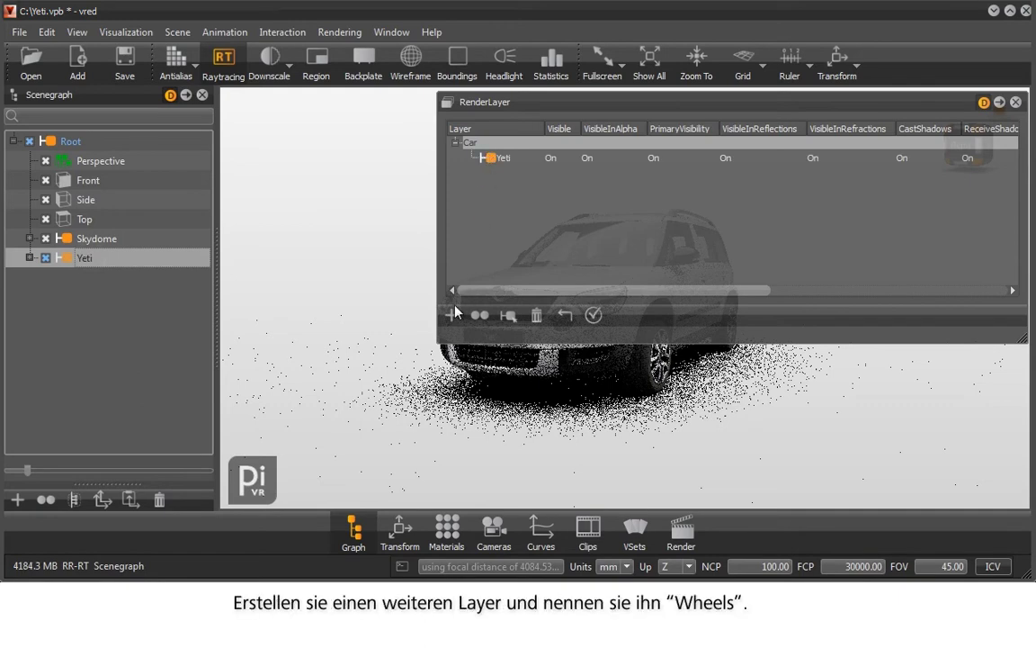
pyautogui.click(452, 315)
pyautogui.doubleClick(479, 174)
pyautogui.write('Wheels')
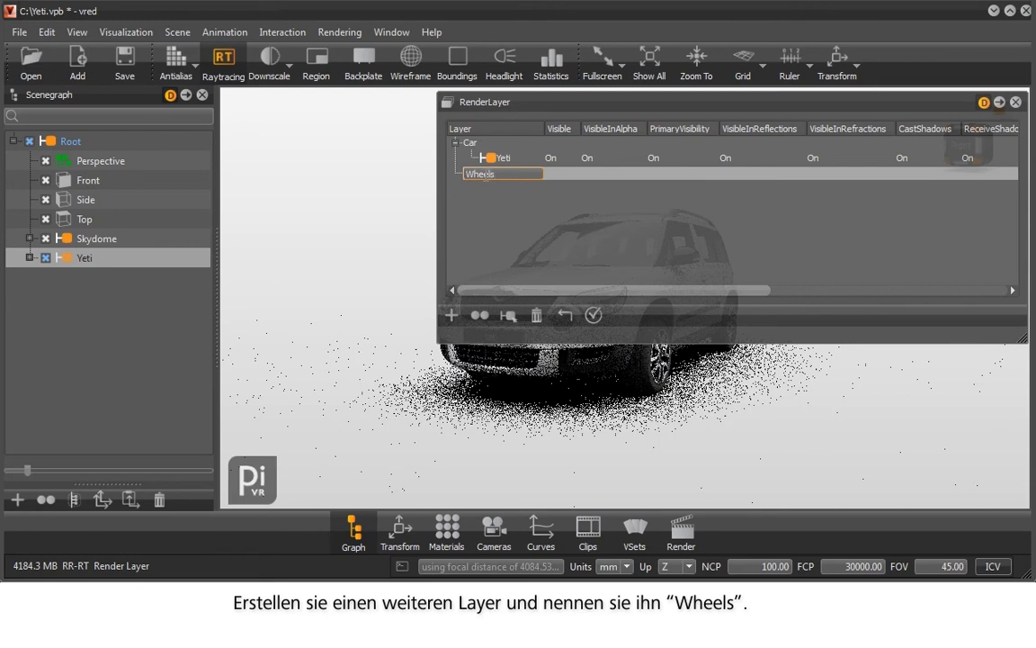
pyautogui.press('Return')
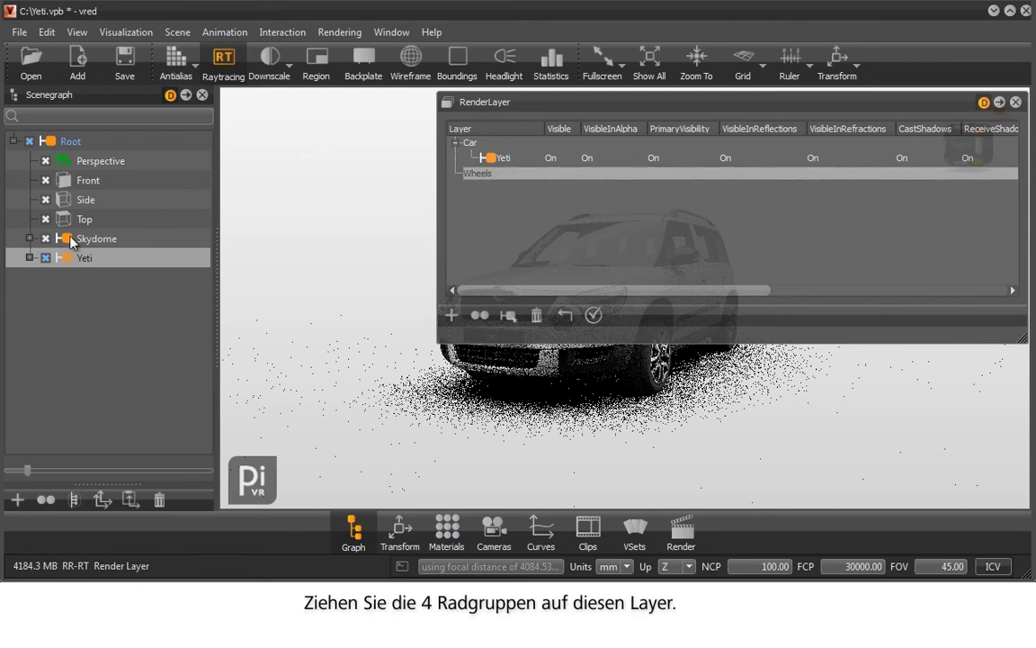
# Assign the Right_Front, Left_Rear, Left_Front and Right_Rear wheel groups to the Wheels layer and close the scenegraph
pyautogui.click(30, 258)
pyautogui.click(46, 296)
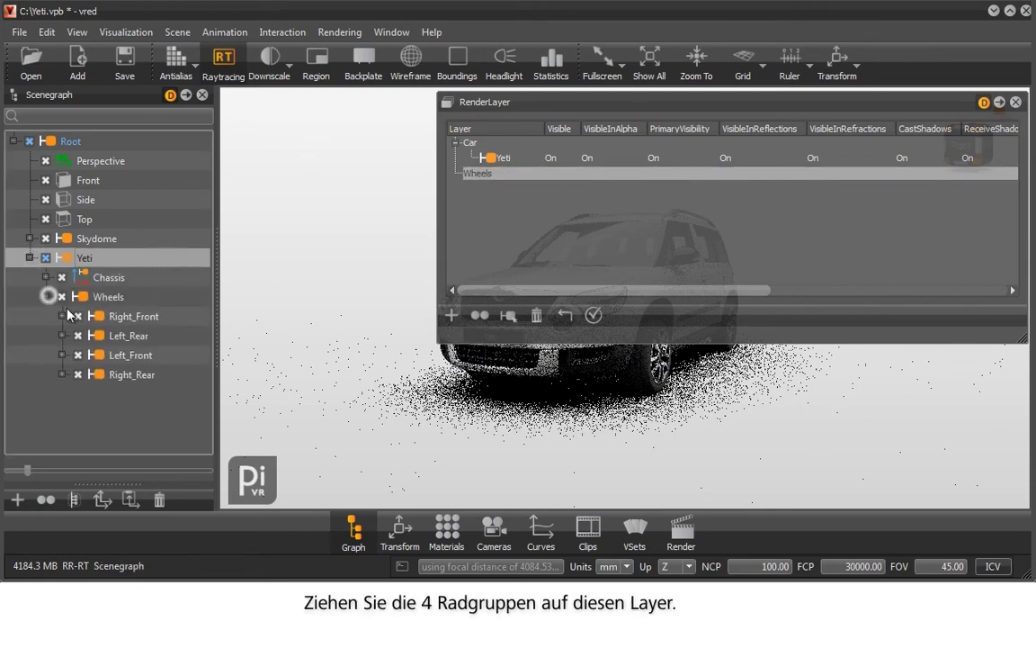
pyautogui.click(119, 316)
pyautogui.keyDown('shift'); pyautogui.click(135, 376); pyautogui.keyUp('shift')
pyautogui.moveTo(133, 334); pyautogui.dragTo(489, 178)
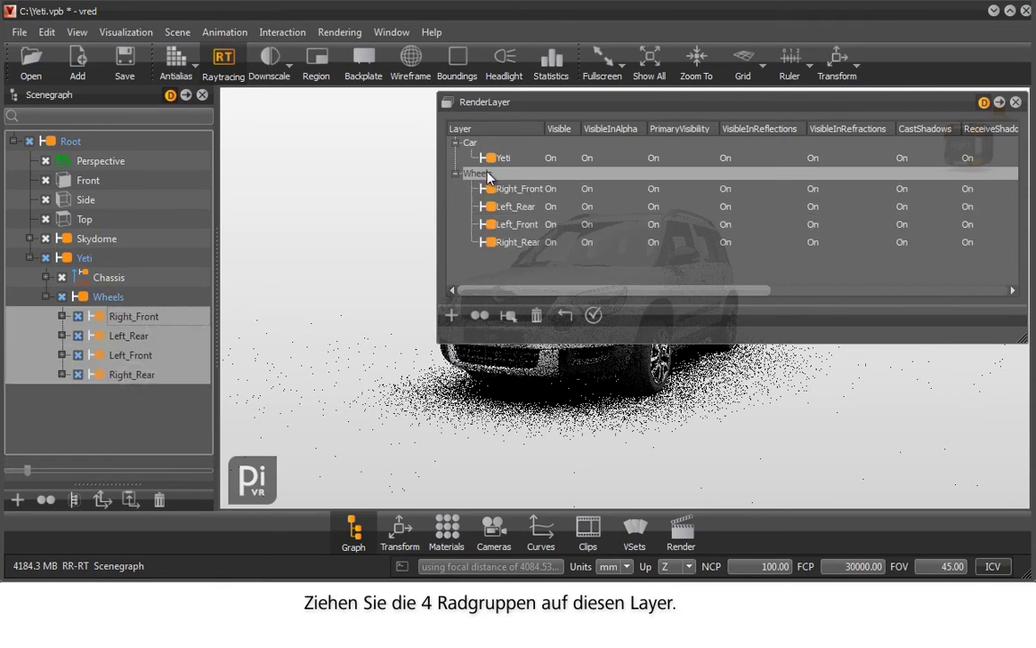
pyautogui.click(125, 320)
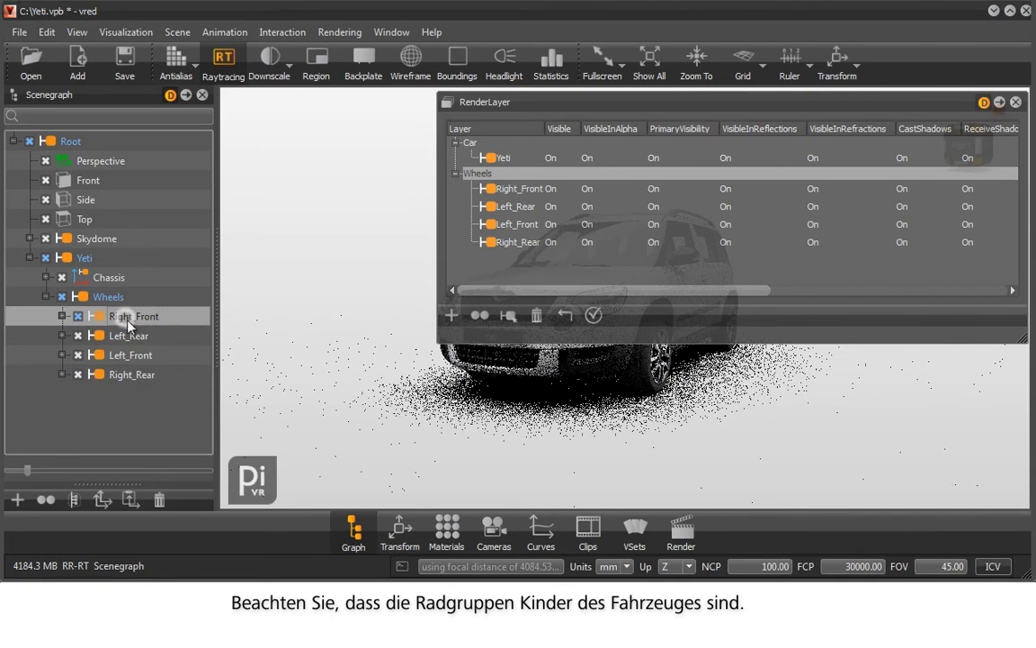
pyautogui.click(98, 260)
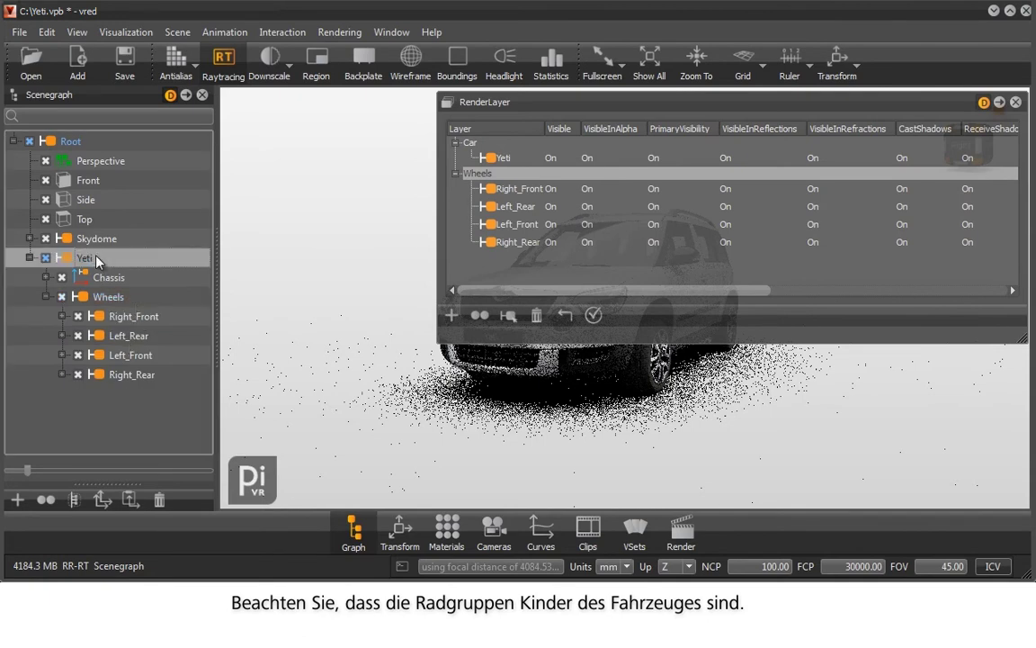
pyautogui.click(203, 95)
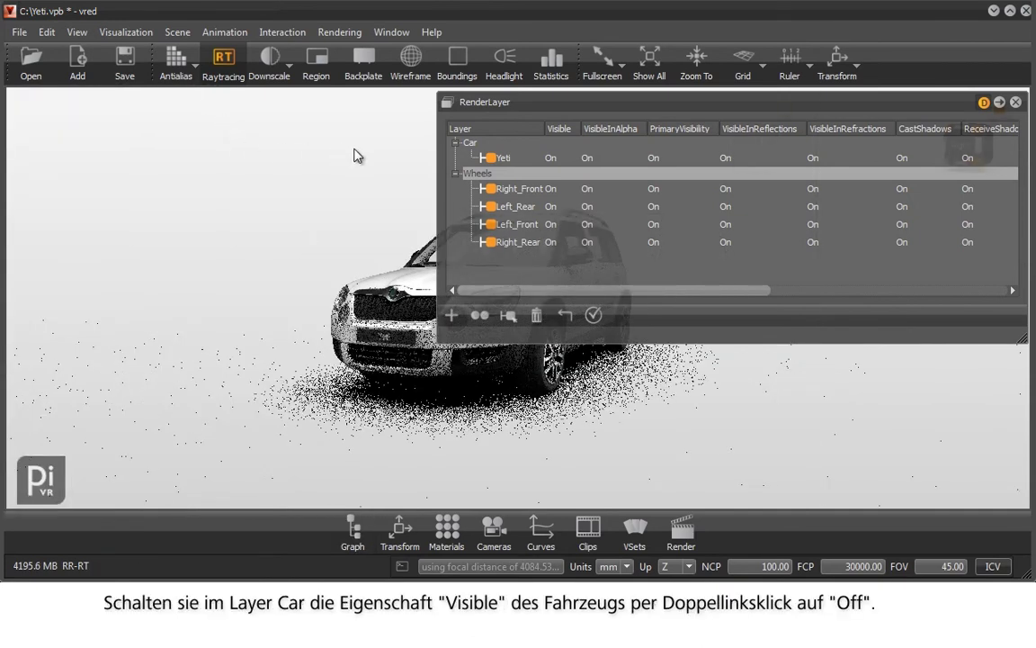
# Set Visible to Off for the Yeti group in the Car layer and activate that layer
pyautogui.click(495, 144)
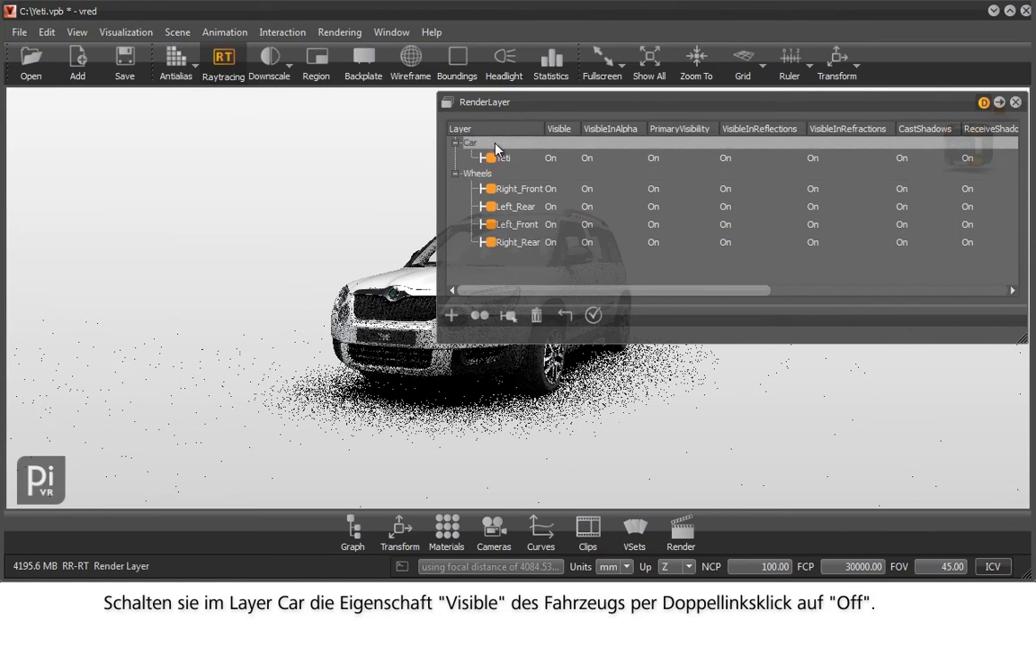
pyautogui.click(556, 159)
pyautogui.doubleClick(558, 158)
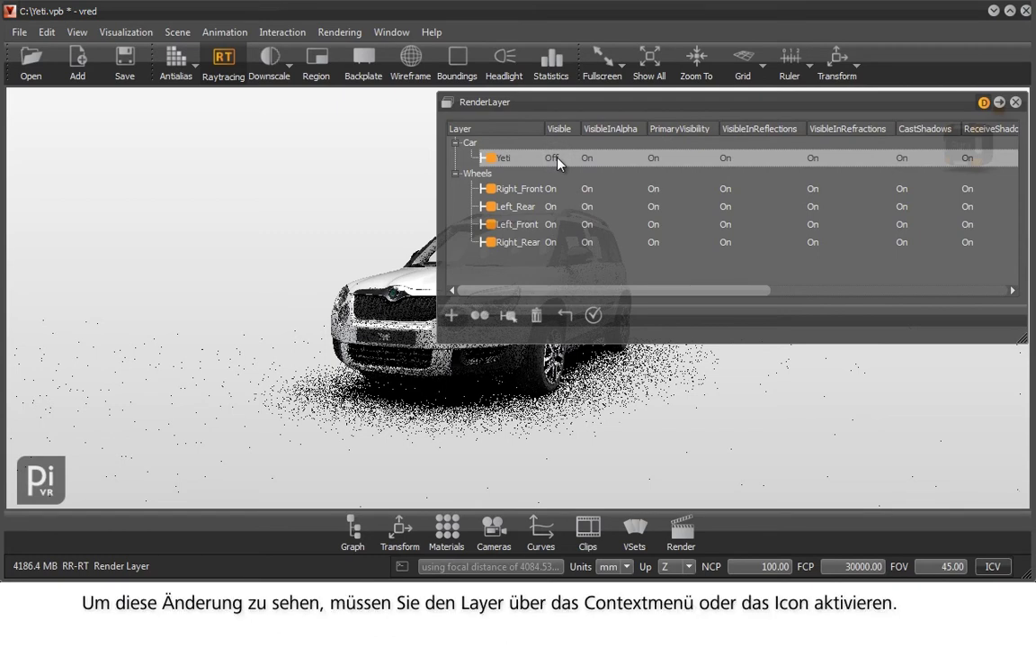
pyautogui.click(475, 143)
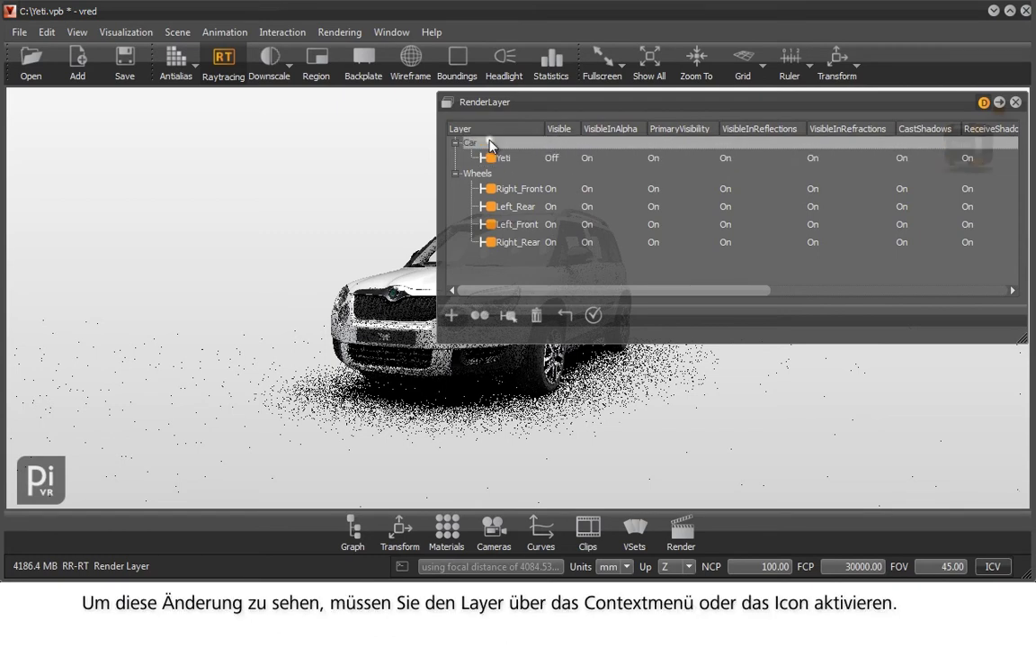
pyautogui.click(593, 315)
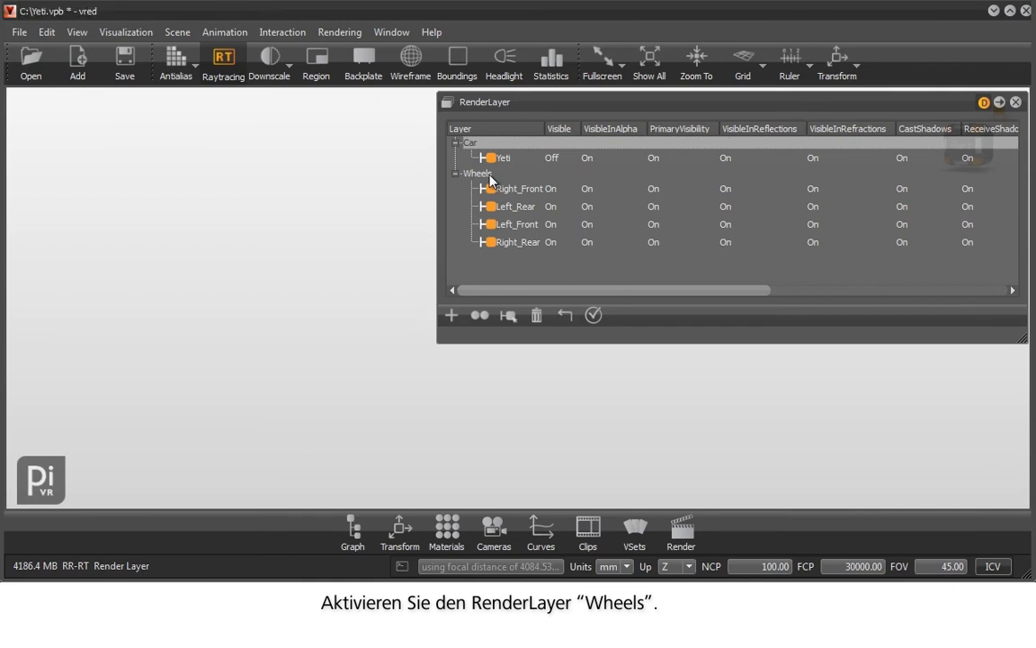
# Activate the Wheels render layer to view its effect, and restore the original scene display
pyautogui.click(489, 175)
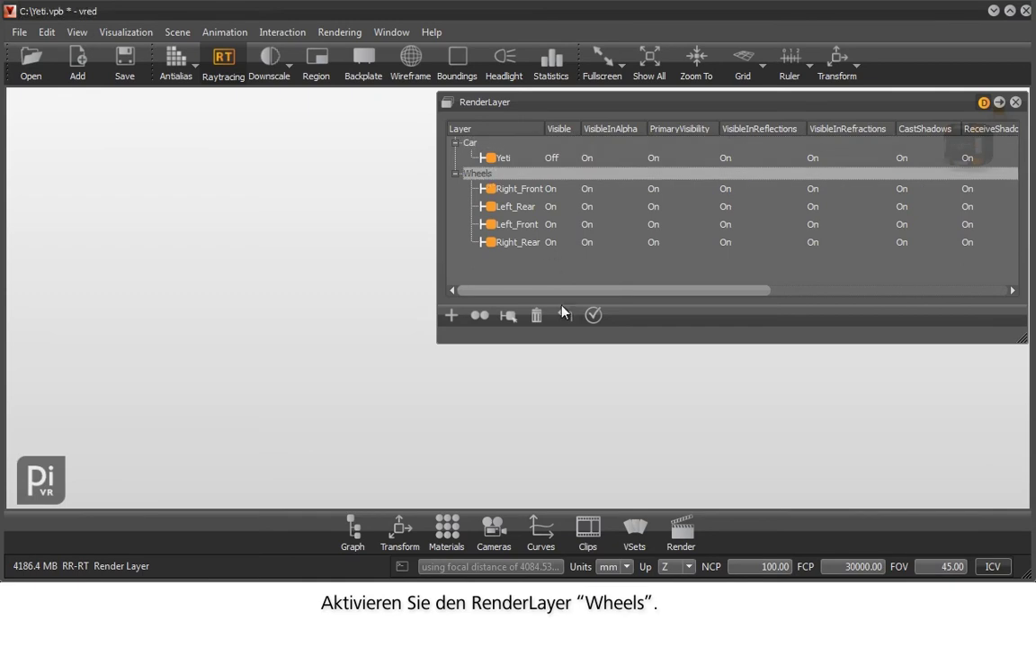
pyautogui.click(594, 315)
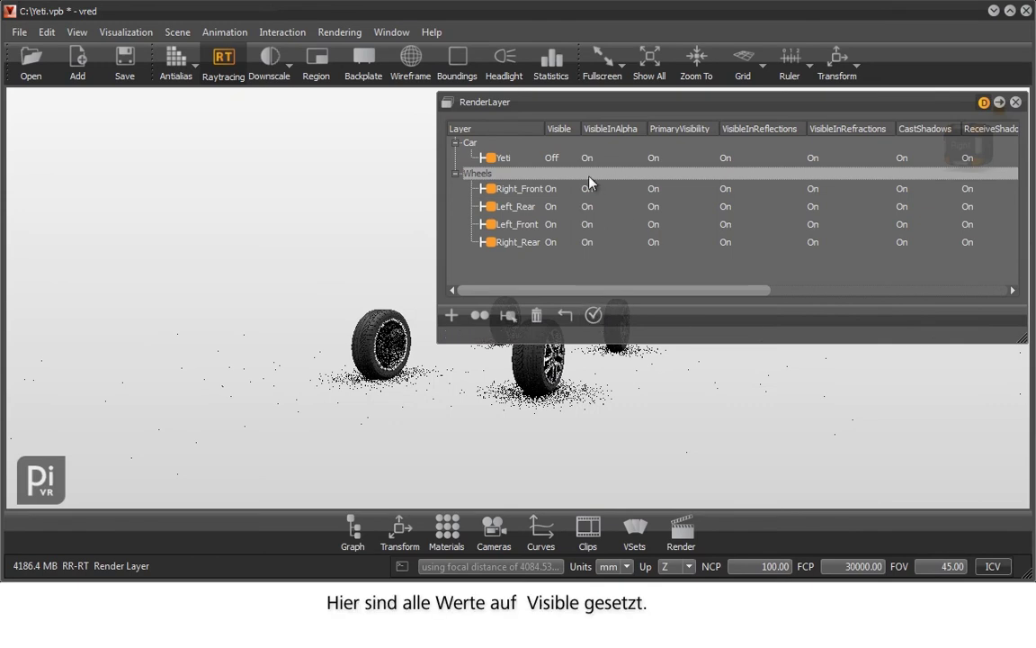
pyautogui.click(564, 316)
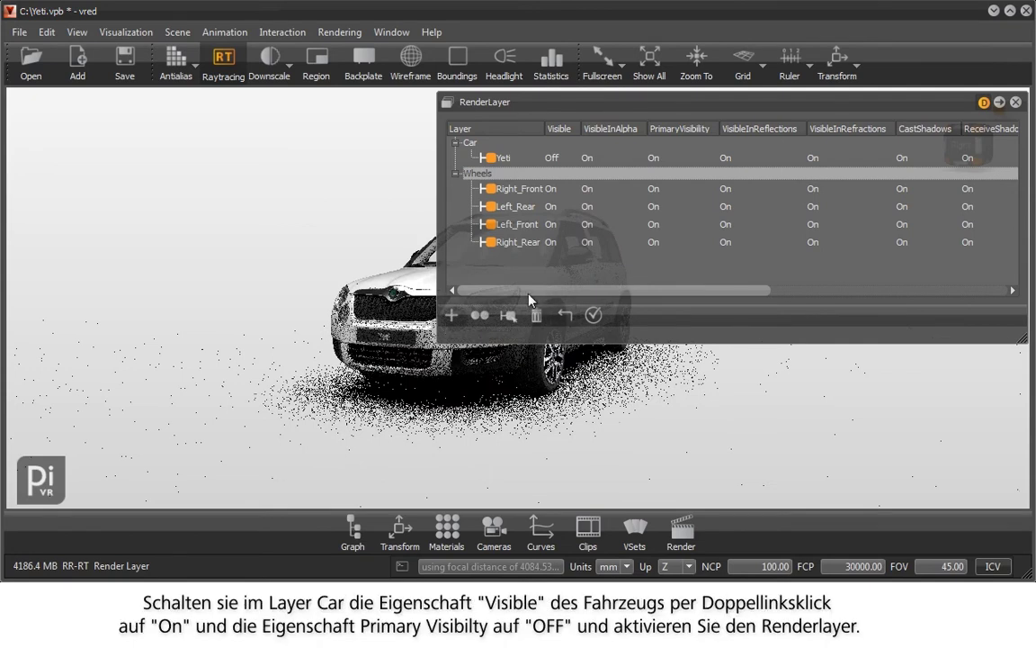
# Set the Yeti group's Visible to On and PrimaryVisibility to Off, and activate the Car layer
pyautogui.click(501, 144)
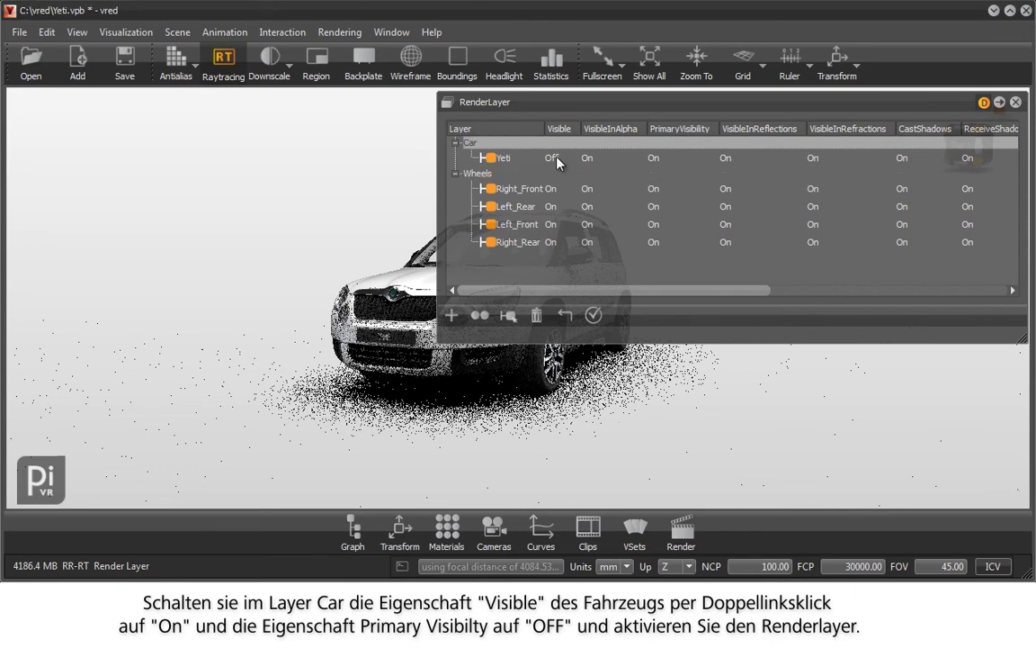
pyautogui.doubleClick(555, 158)
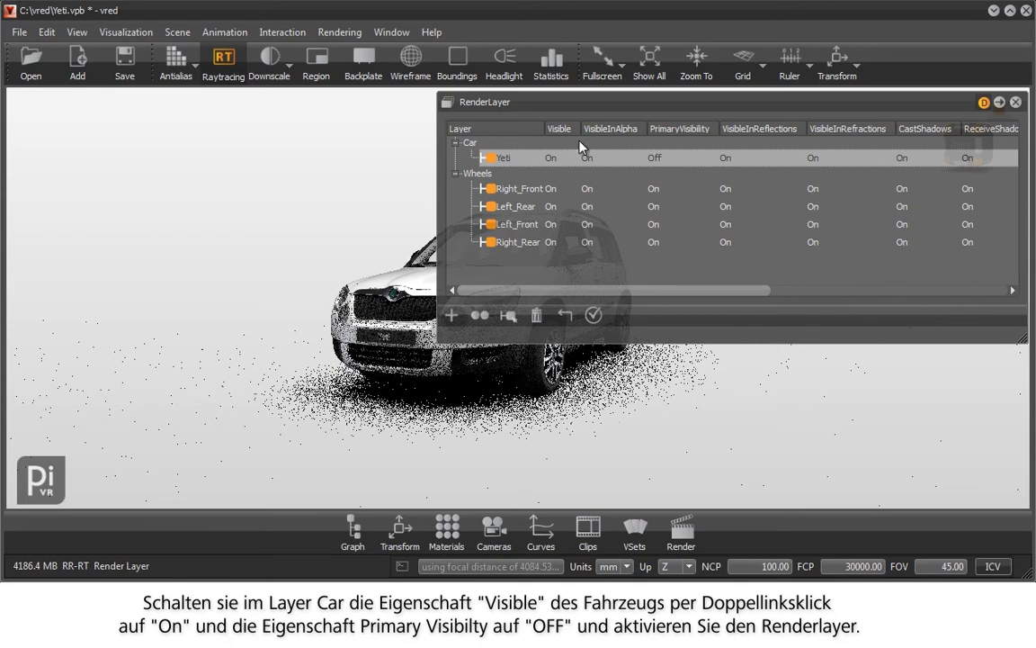
pyautogui.click(477, 142)
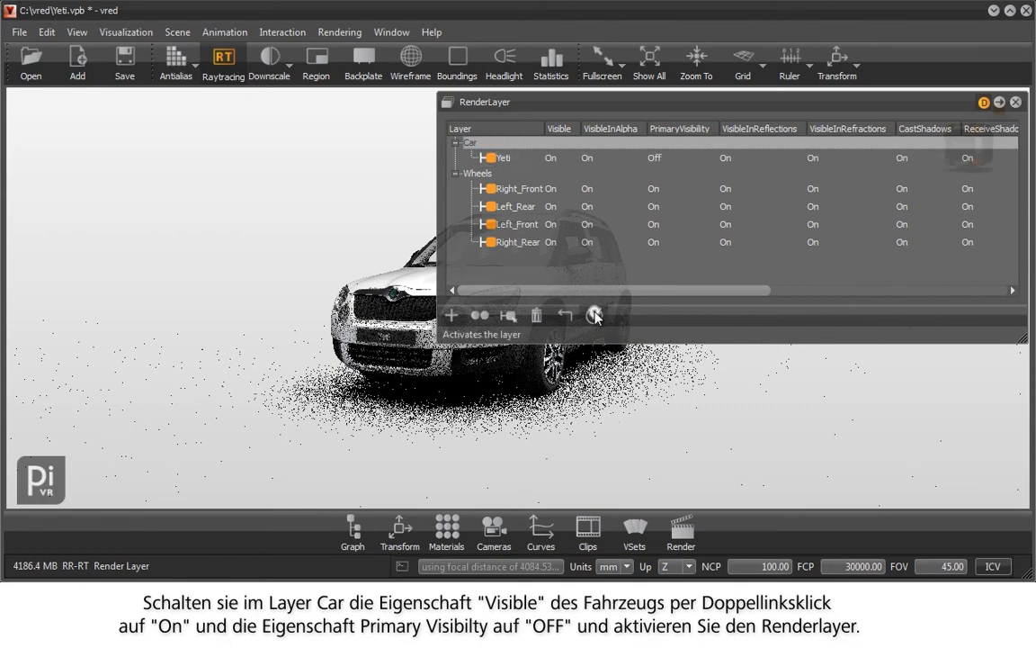
pyautogui.click(593, 314)
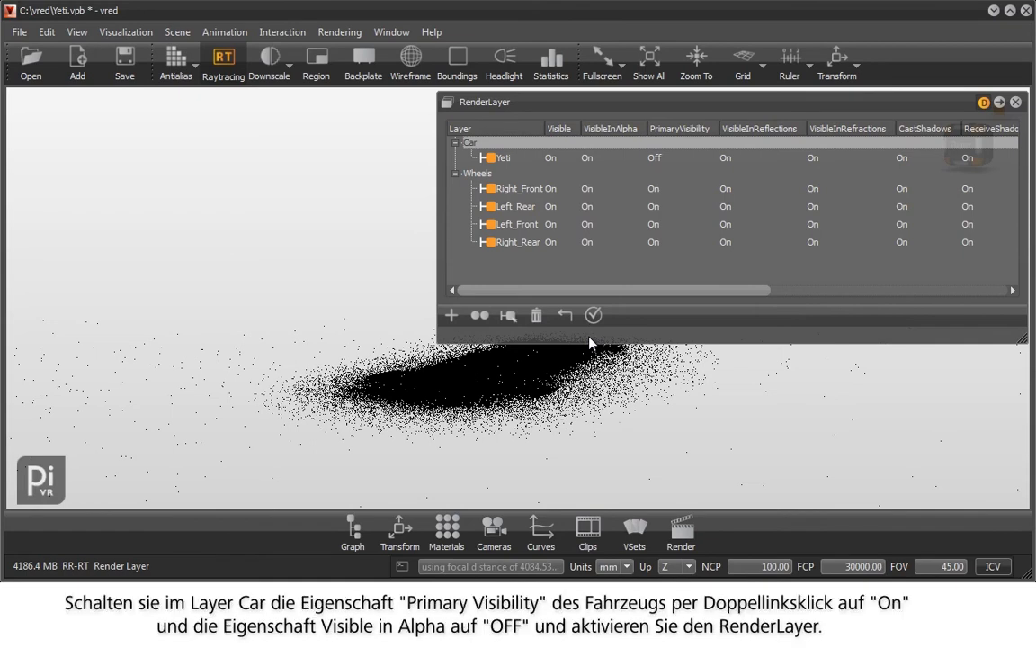
# Set the Yeti group's PrimaryVisibility to On and VisibleInAlpha to Off, and activate the Car layer
pyautogui.doubleClick(673, 159)
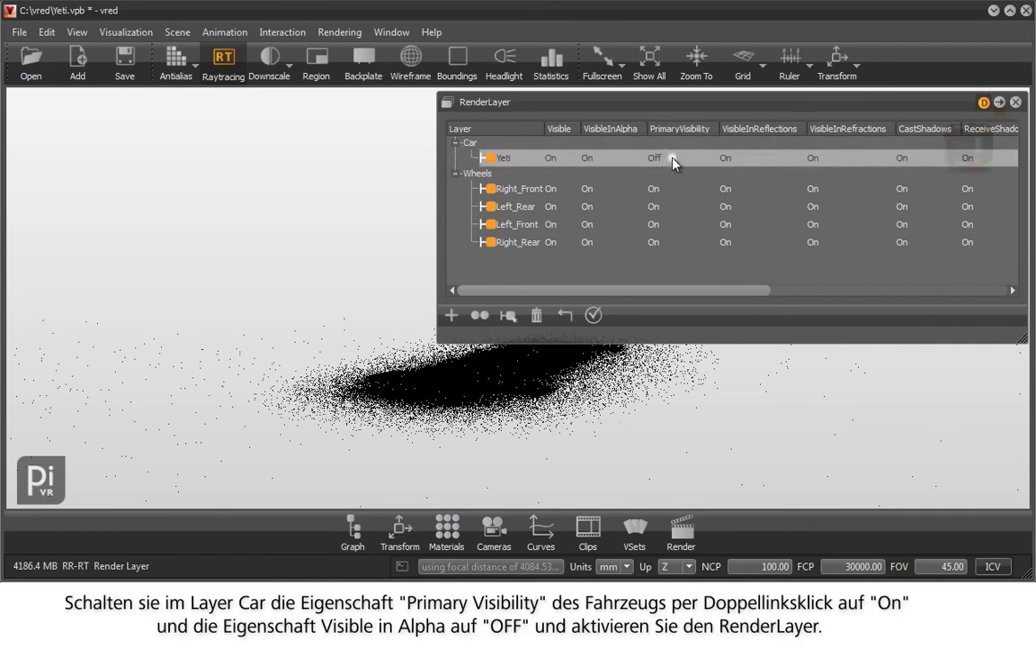
pyautogui.doubleClick(599, 156)
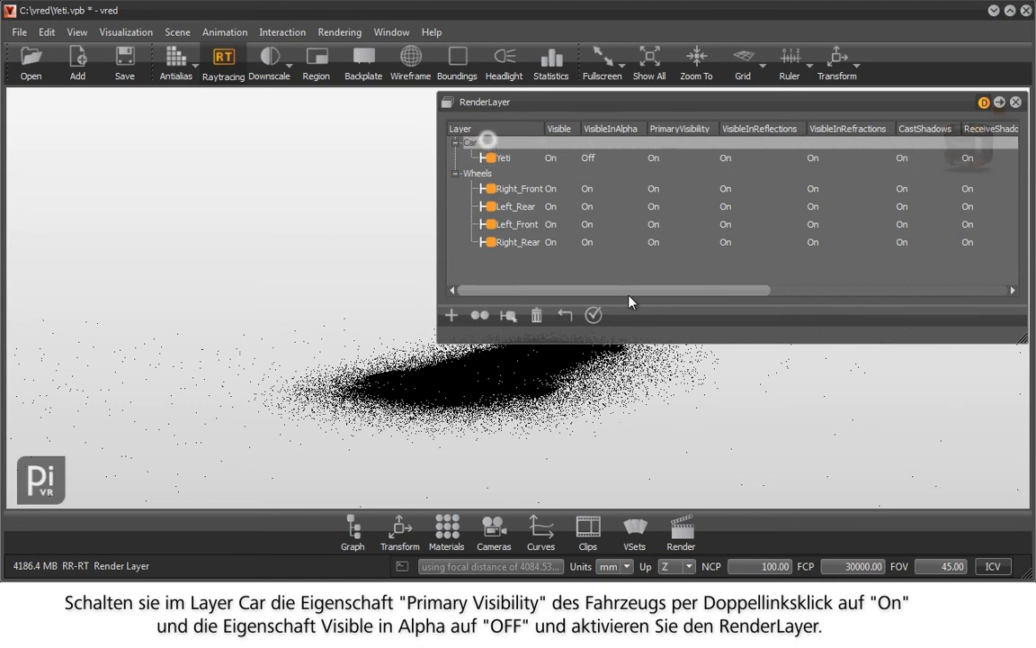
pyautogui.click(593, 315)
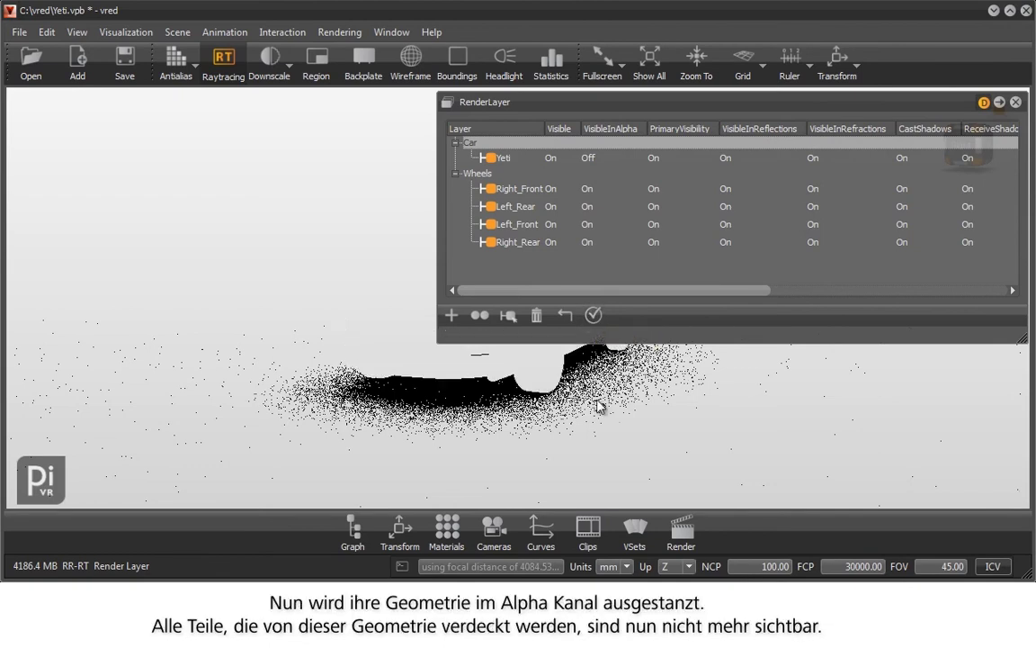
pyautogui.moveTo(616, 413); pyautogui.dragTo(513, 417)
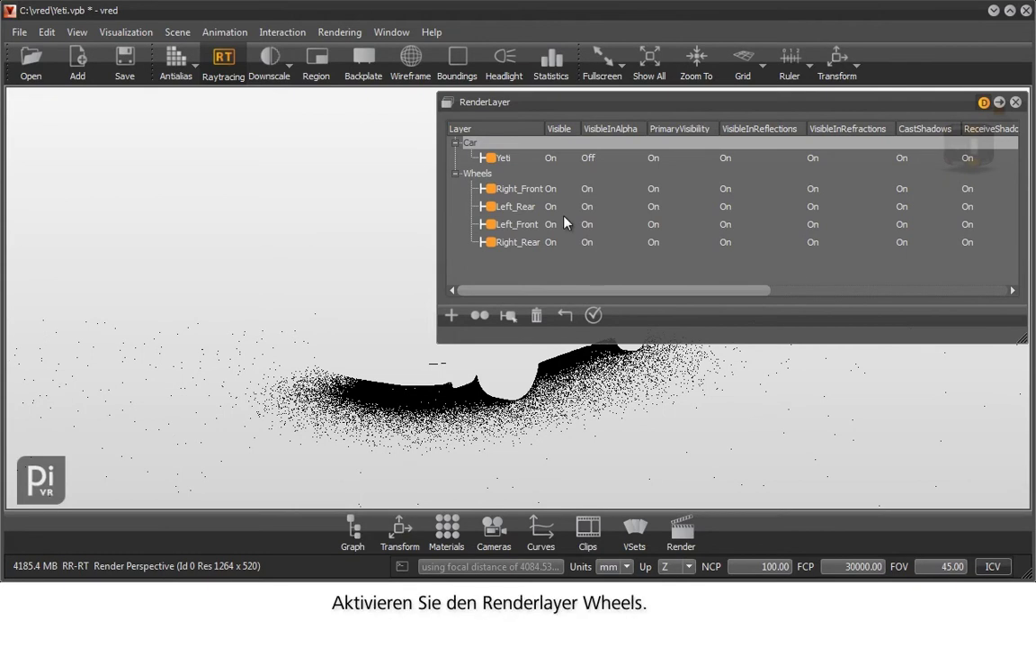
# Activate the Wheels render layer and render a closer view of the front wheel with antialiasing
pyautogui.click(478, 174)
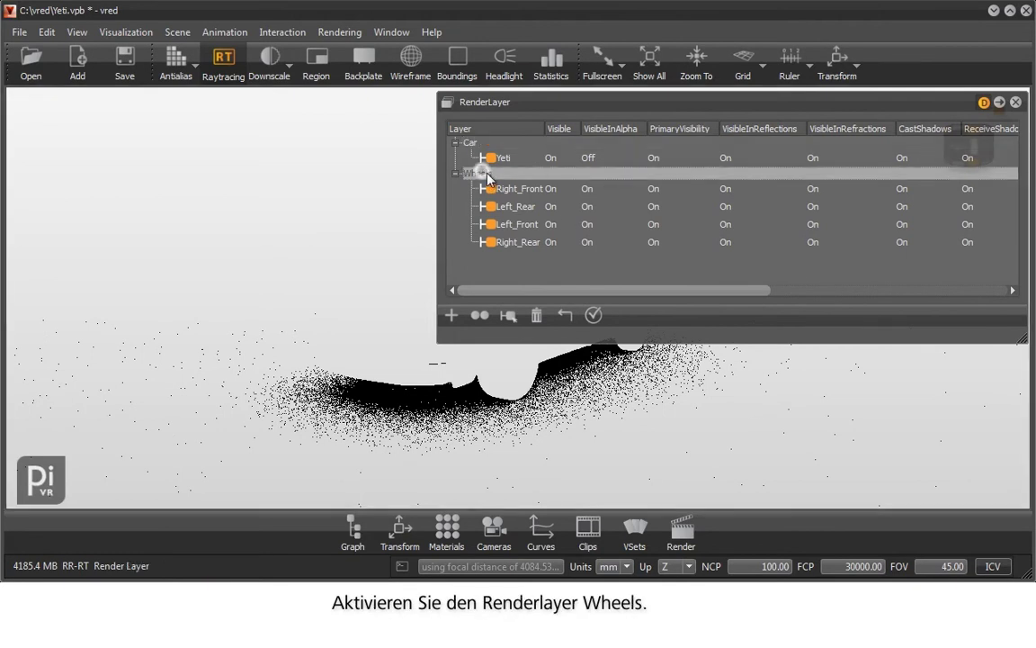
pyautogui.click(594, 316)
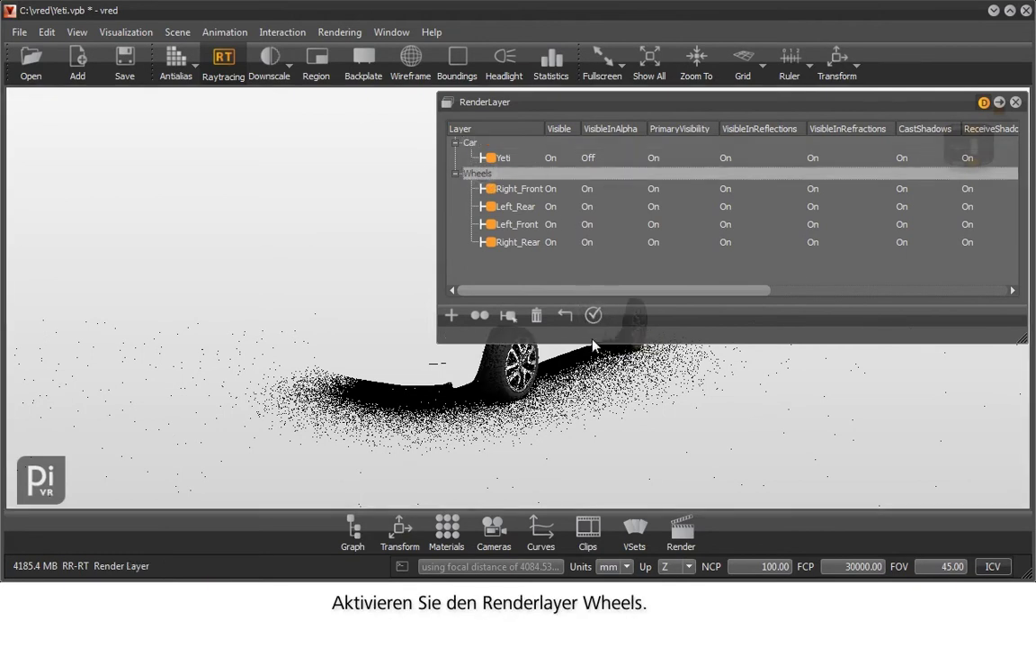
pyautogui.moveTo(525, 412); pyautogui.dragTo(475, 396)
pyautogui.click(177, 59)
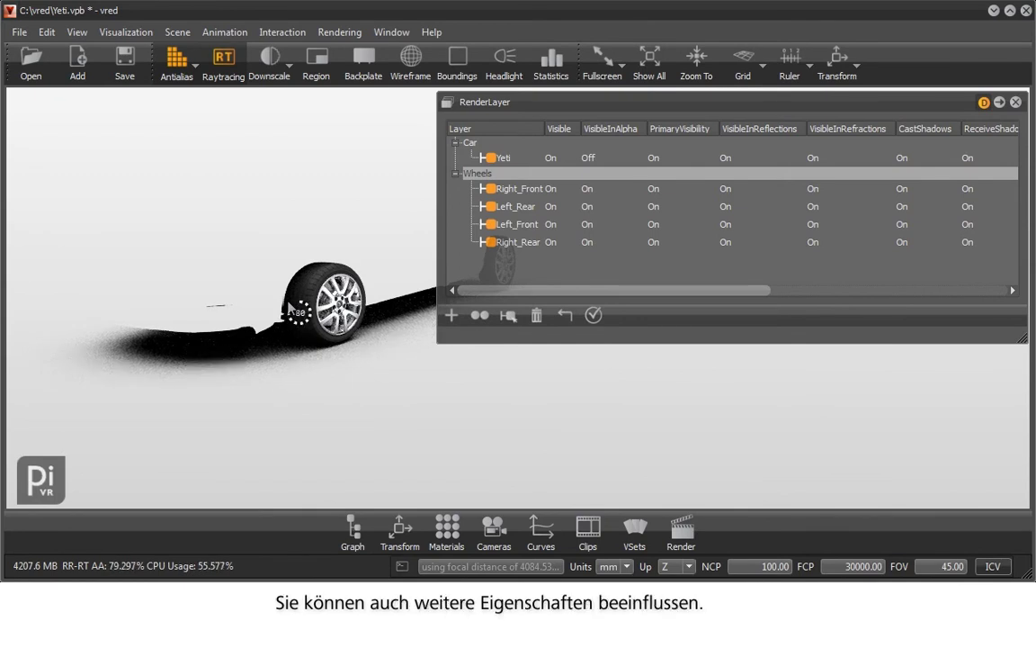
pyautogui.click(288, 307)
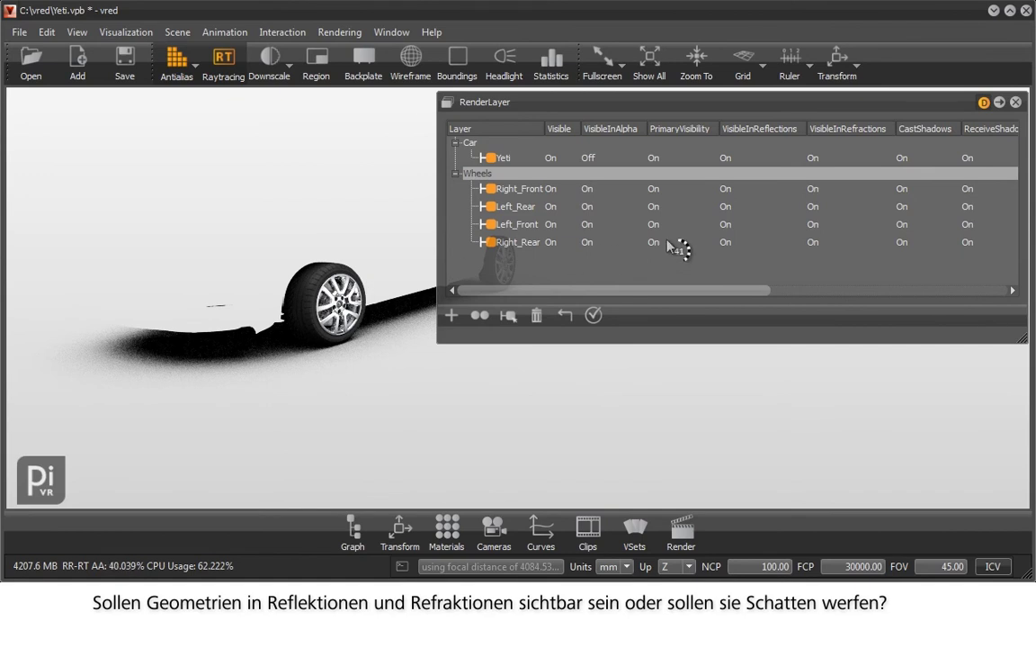
# Set CastShadows to Off for all four wheel groups in the Wheels layer and reactivate the layer
pyautogui.click(910, 189)
pyautogui.click(910, 207)
pyautogui.click(910, 225)
pyautogui.click(912, 243)
pyautogui.click(493, 174)
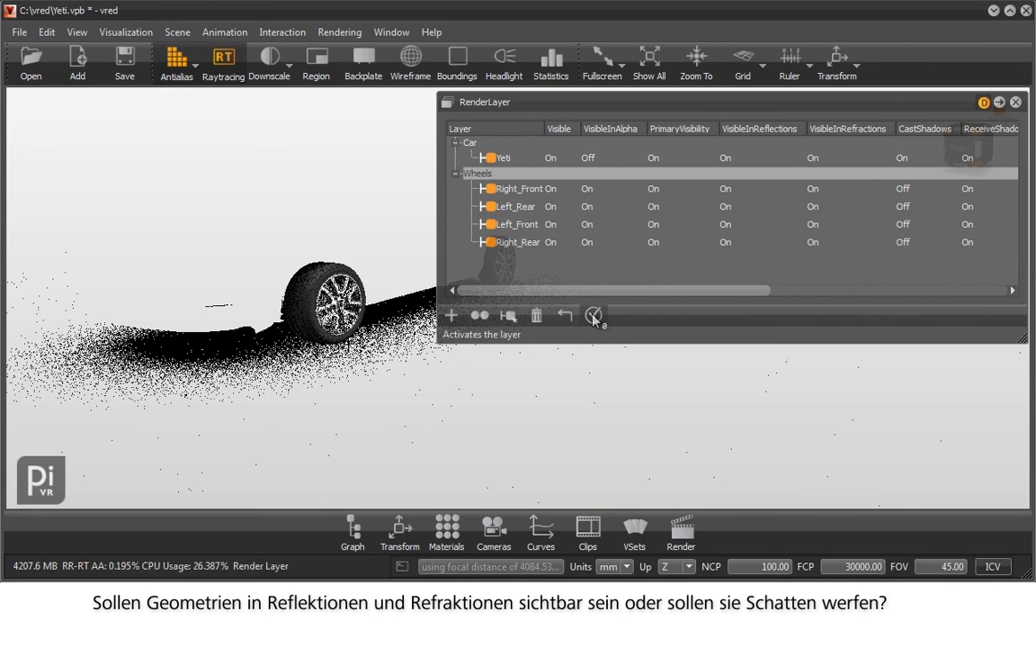
# Set CastShadows to On for all four wheel groups in the Wheels layer and reactivate that layer
pyautogui.click(907, 188)
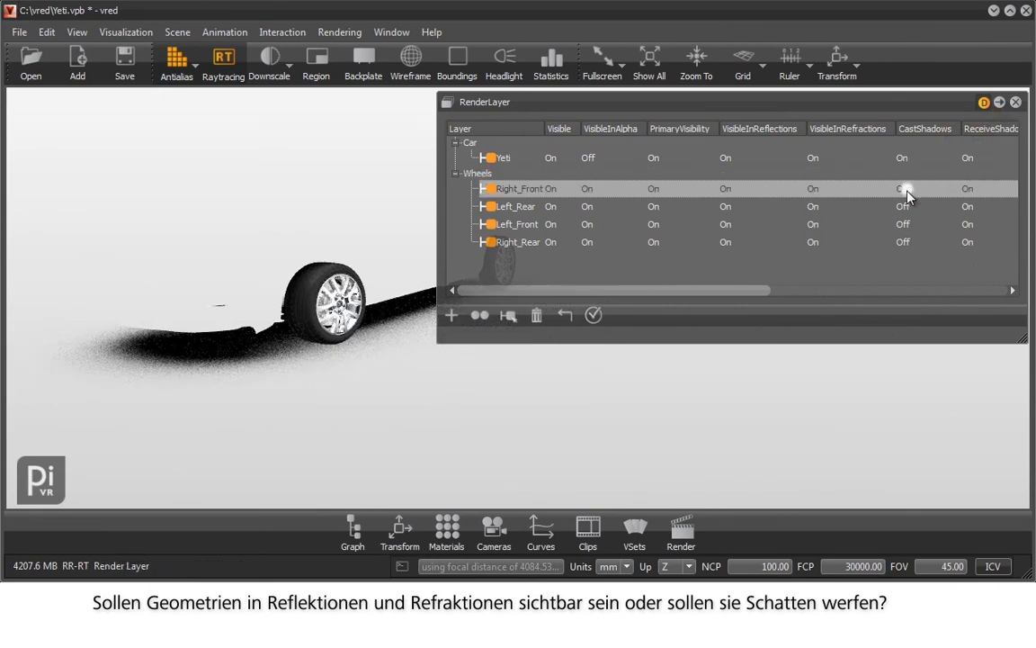
pyautogui.click(909, 209)
pyautogui.click(907, 224)
pyautogui.click(907, 241)
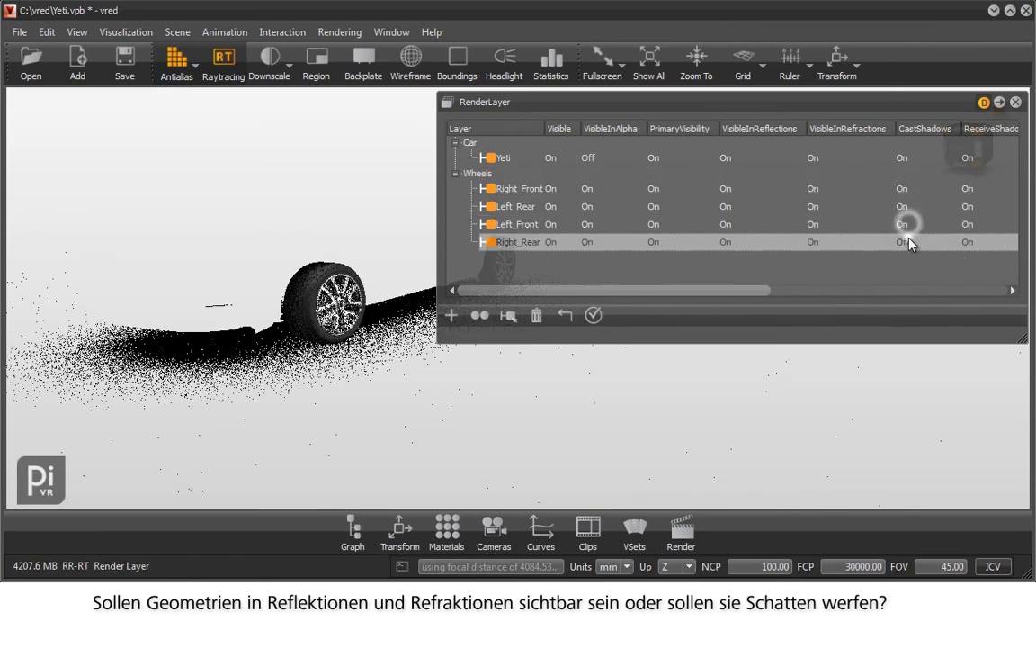
pyautogui.click(502, 173)
pyautogui.click(592, 315)
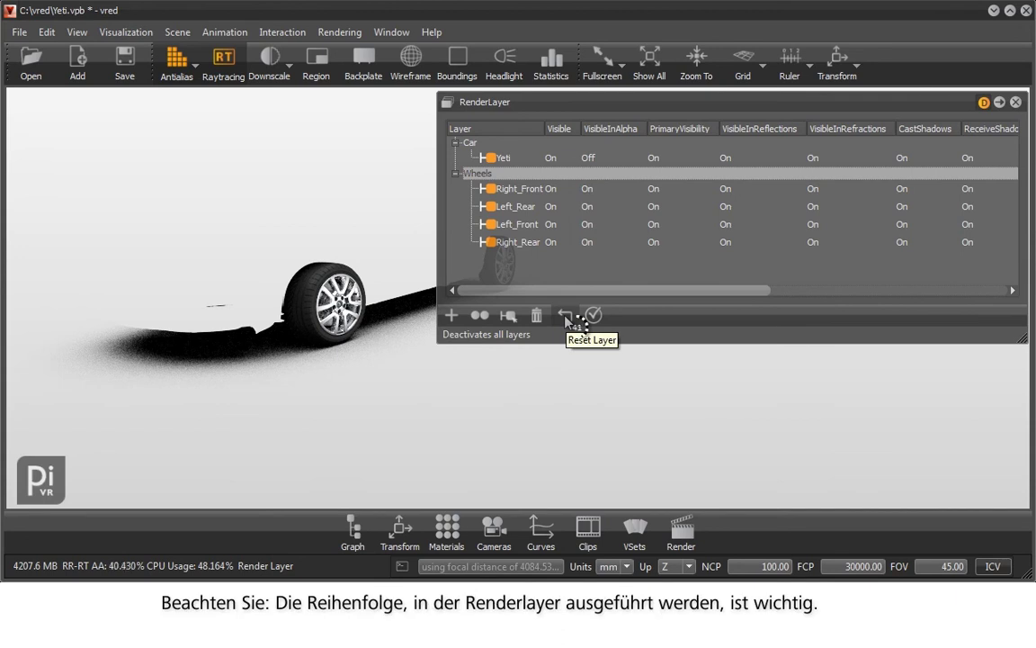
# Reset all render layers and reactivate them in order, the Car layer first and the Wheels layer second
pyautogui.click(565, 317)
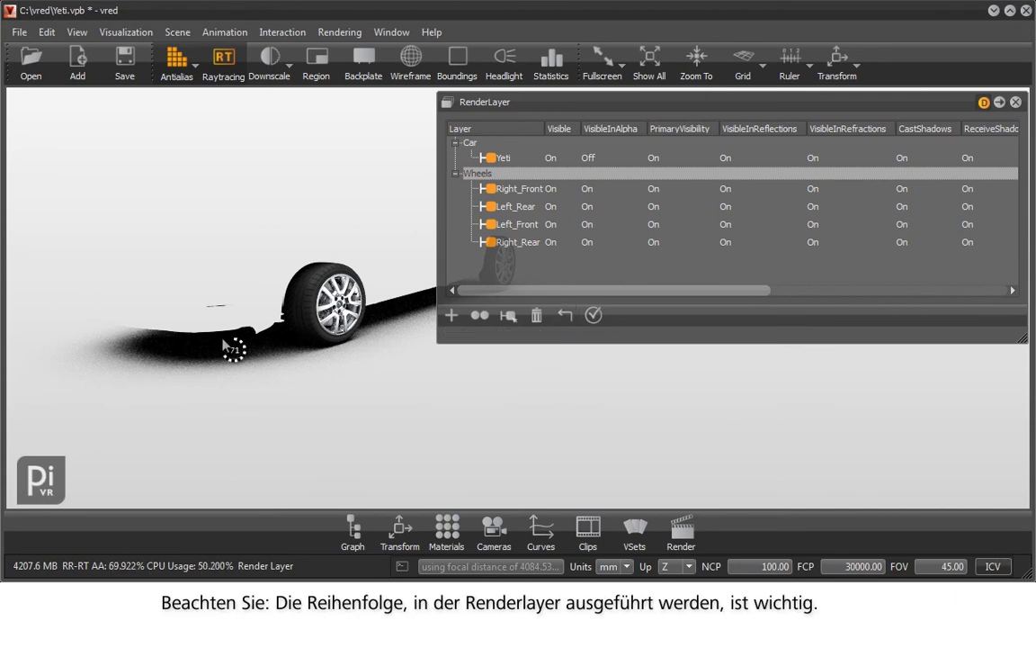
pyautogui.moveTo(485, 367); pyautogui.dragTo(276, 362)
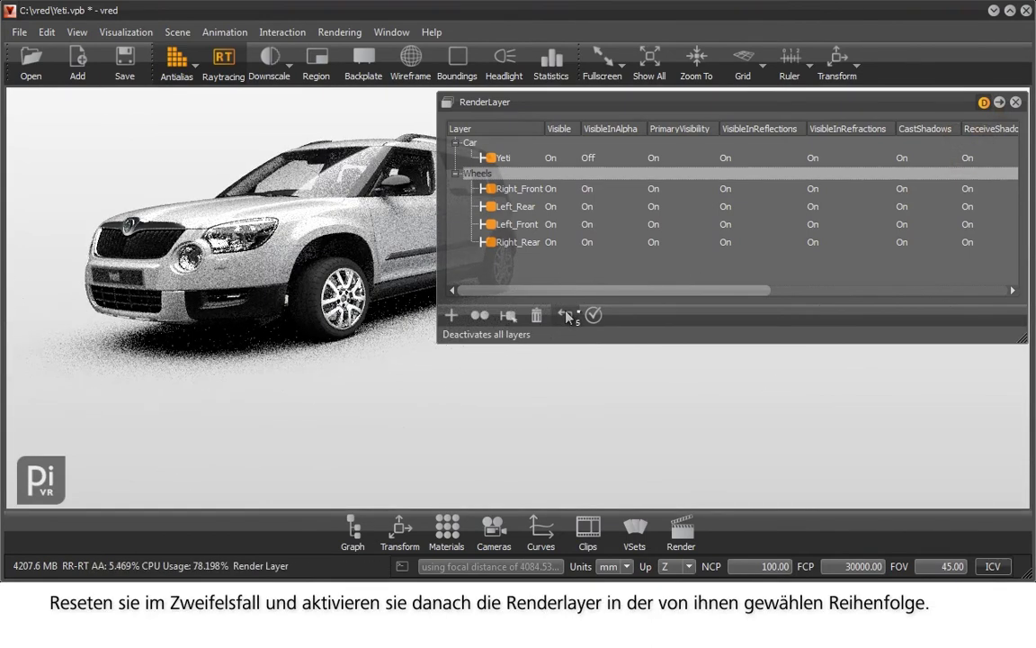
pyautogui.click(487, 146)
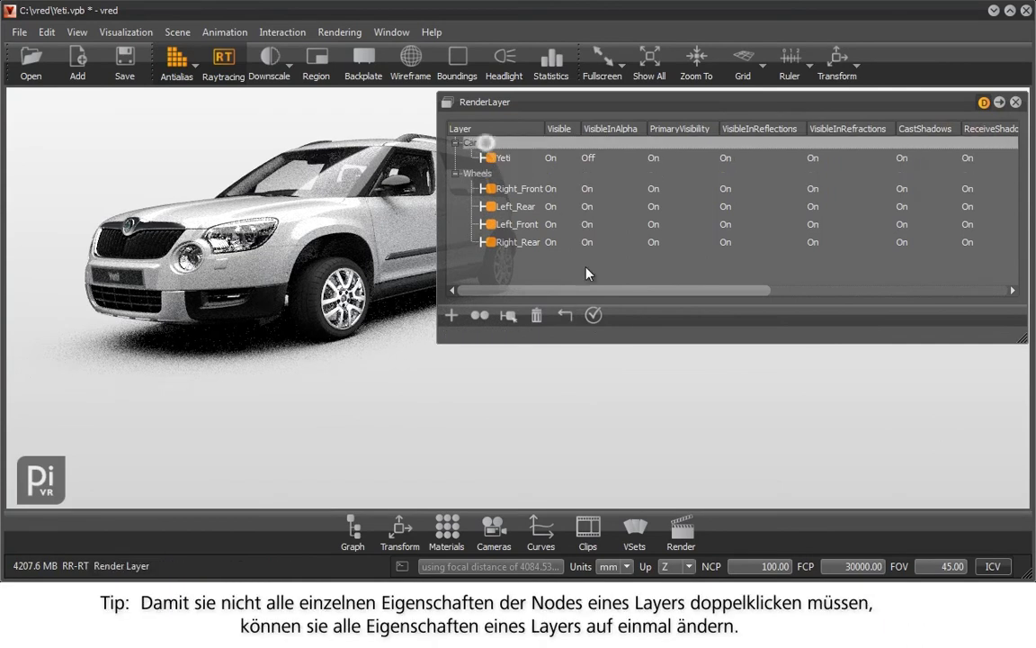
pyautogui.click(594, 315)
pyautogui.click(490, 174)
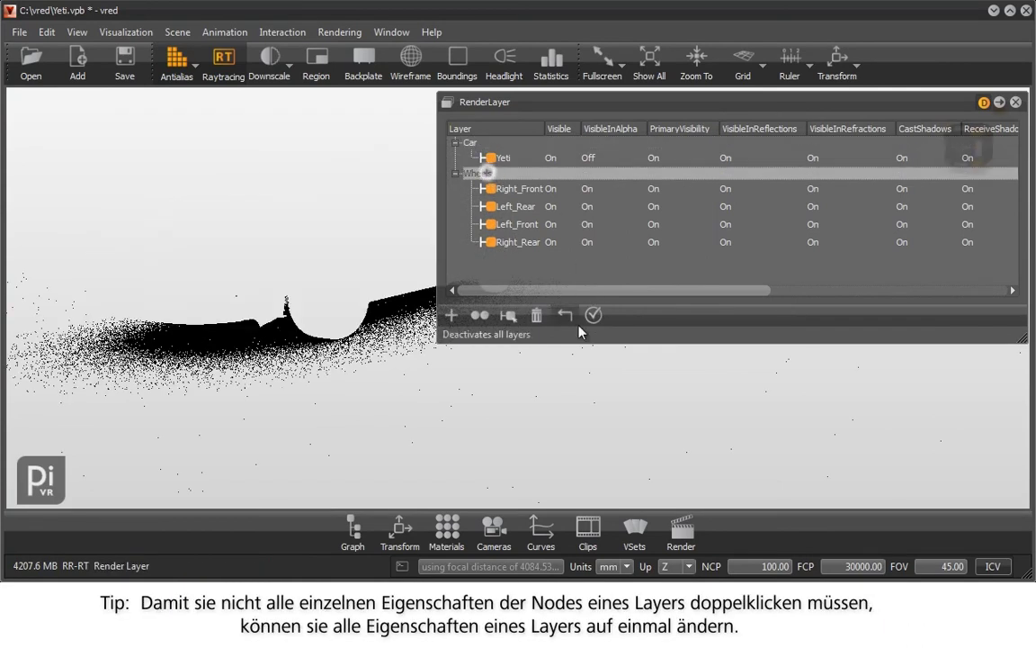
pyautogui.click(593, 315)
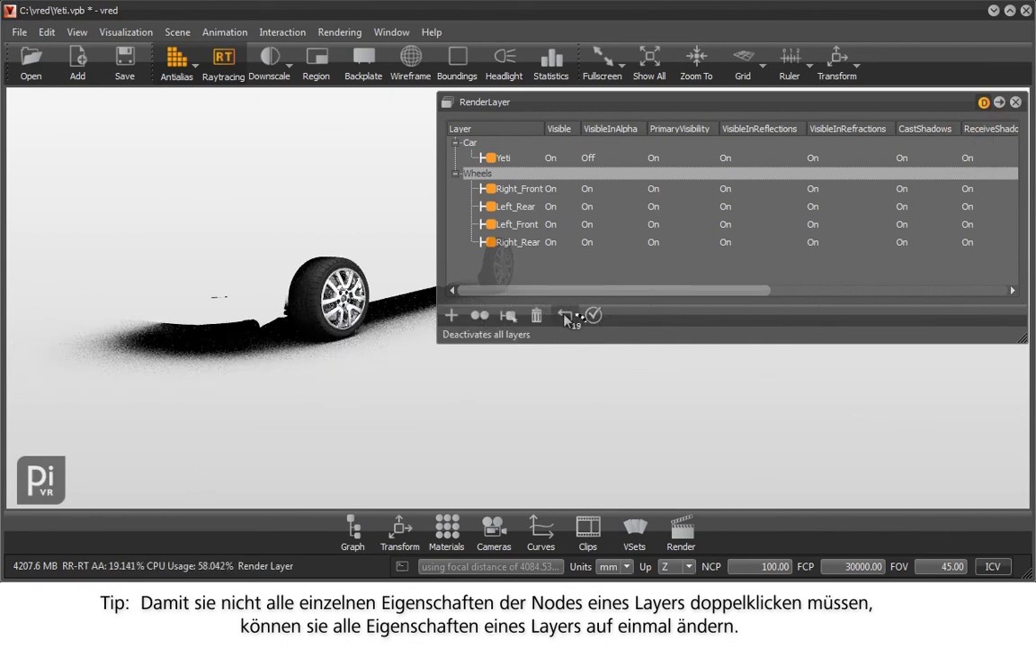
# Reset the render layers, apply Visible in Alpha on and Primary Visibility off to the whole Wheels layer at once, and activate it
pyautogui.click(565, 315)
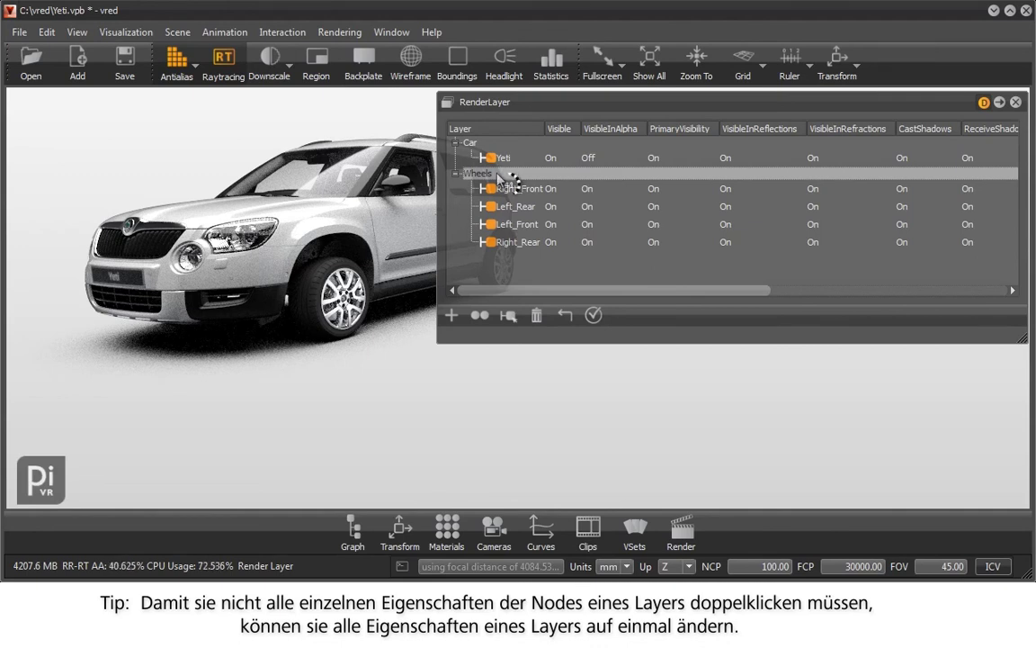
pyautogui.rightClick(499, 177)
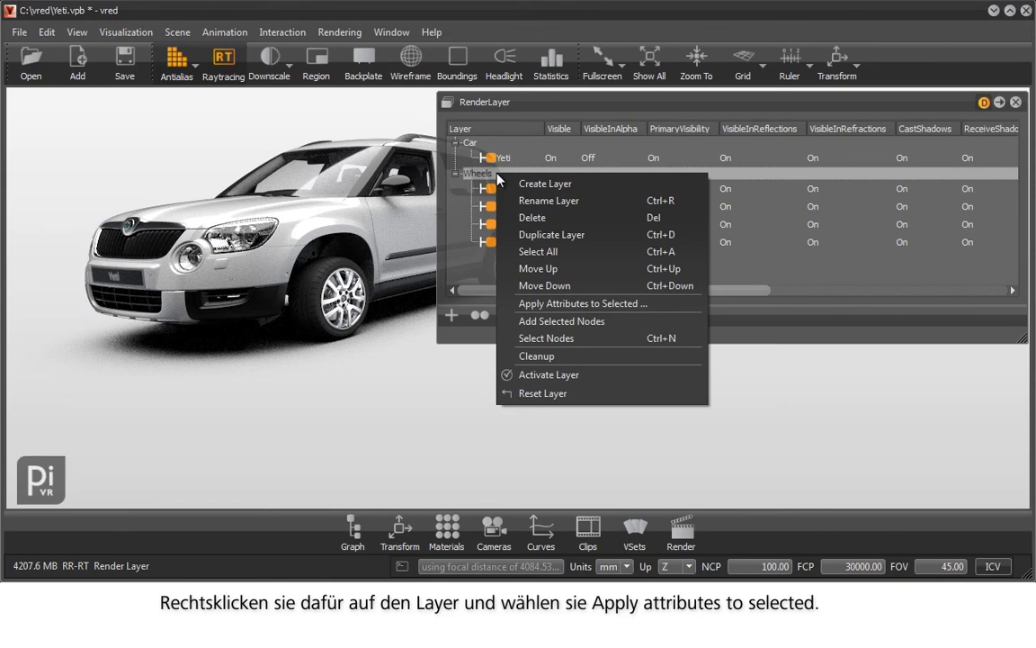
pyautogui.click(506, 303)
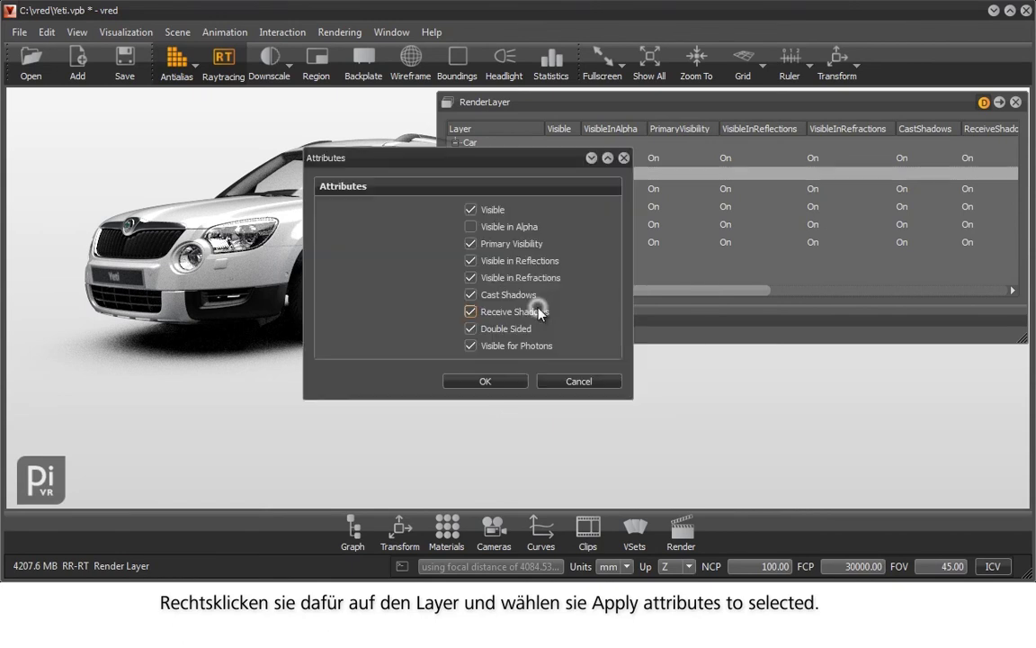
pyautogui.click(504, 227)
pyautogui.click(504, 246)
pyautogui.click(491, 382)
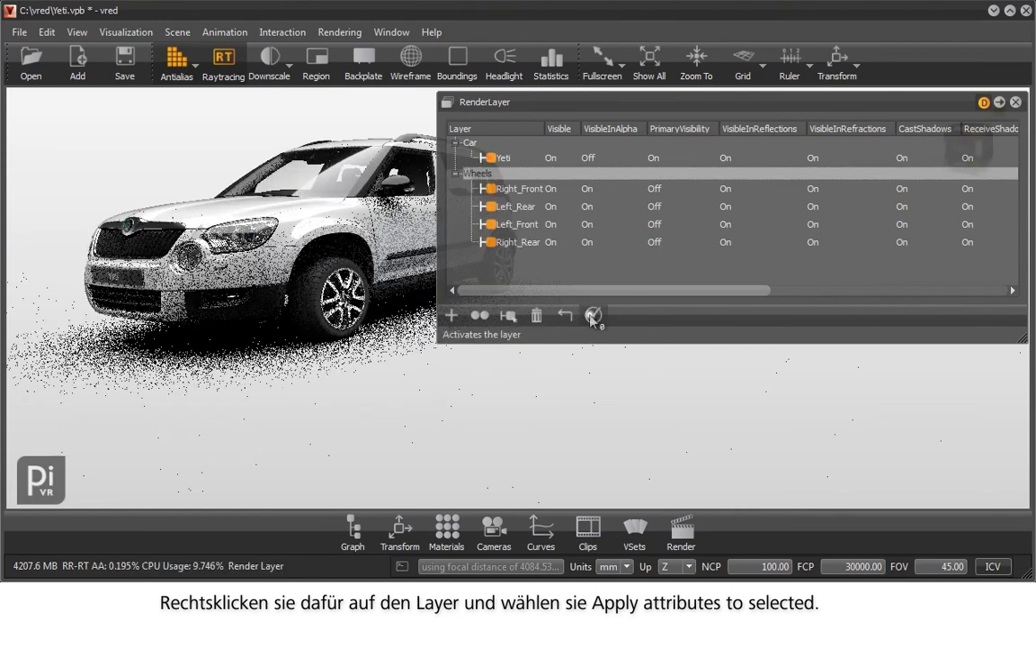
pyautogui.moveTo(356, 347); pyautogui.dragTo(315, 369)
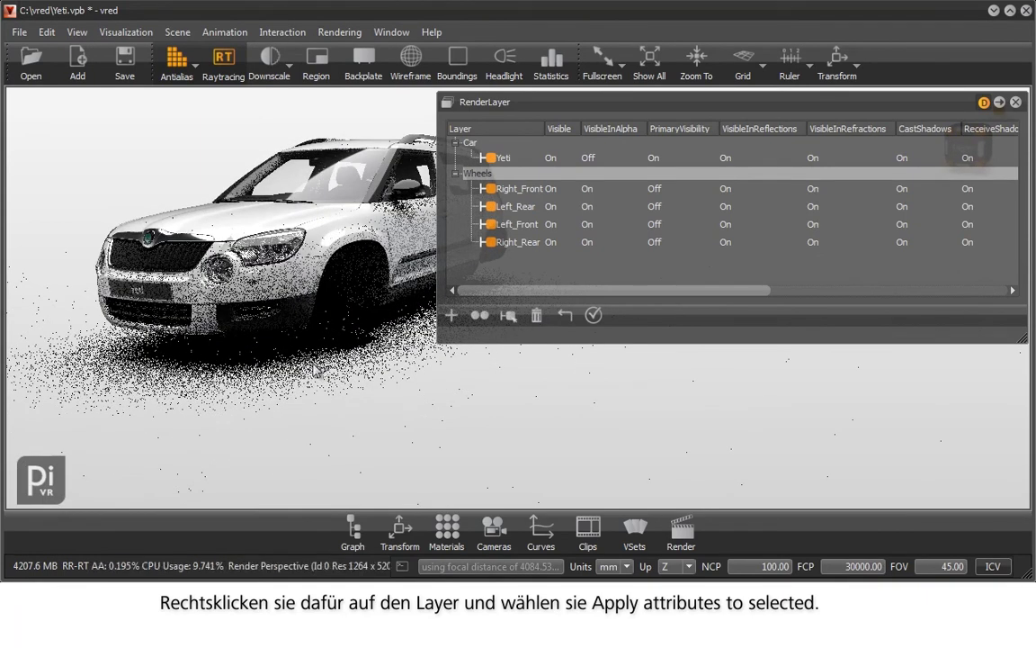